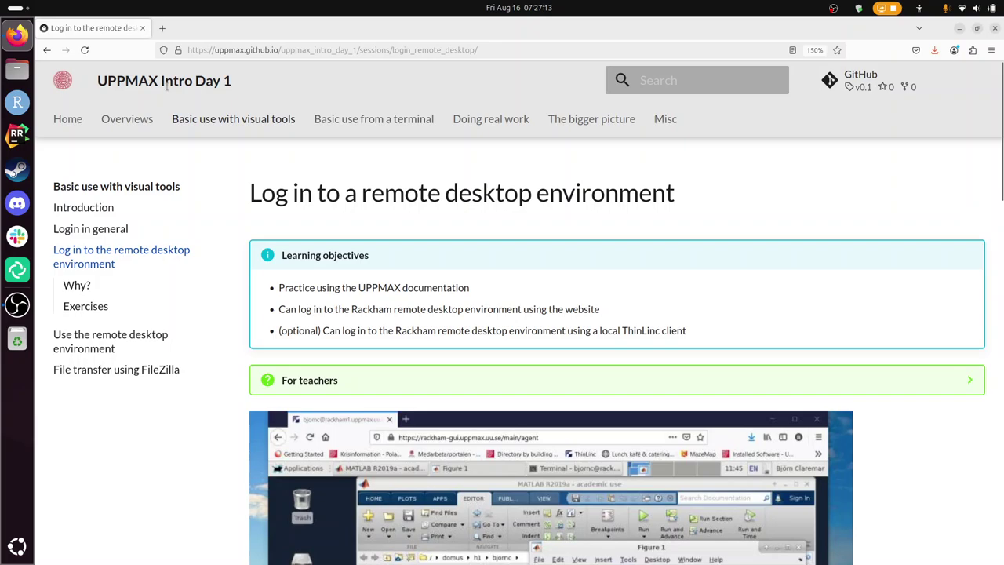
Open the "Basic use with visual tools" introduction and follow its link to the "Log in to remote desktop environment" session
{"action": "left_click", "coordinate": [217, 127]}
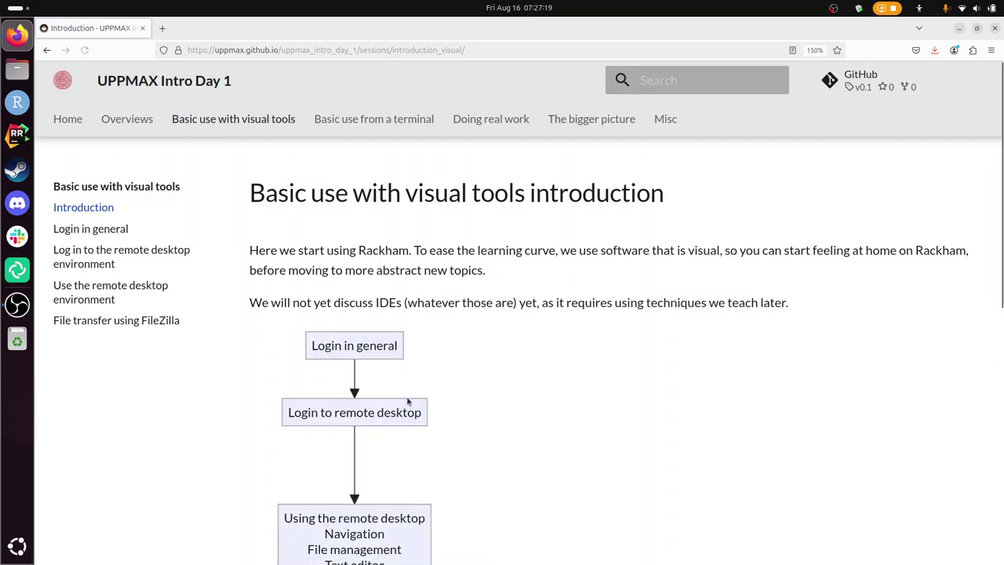
{"action": "scroll", "coordinate": [406, 401], "scroll_direction": "down", "scroll_amount": 1}
{"action": "scroll", "coordinate": [407, 402], "scroll_direction": "down", "scroll_amount": 3}
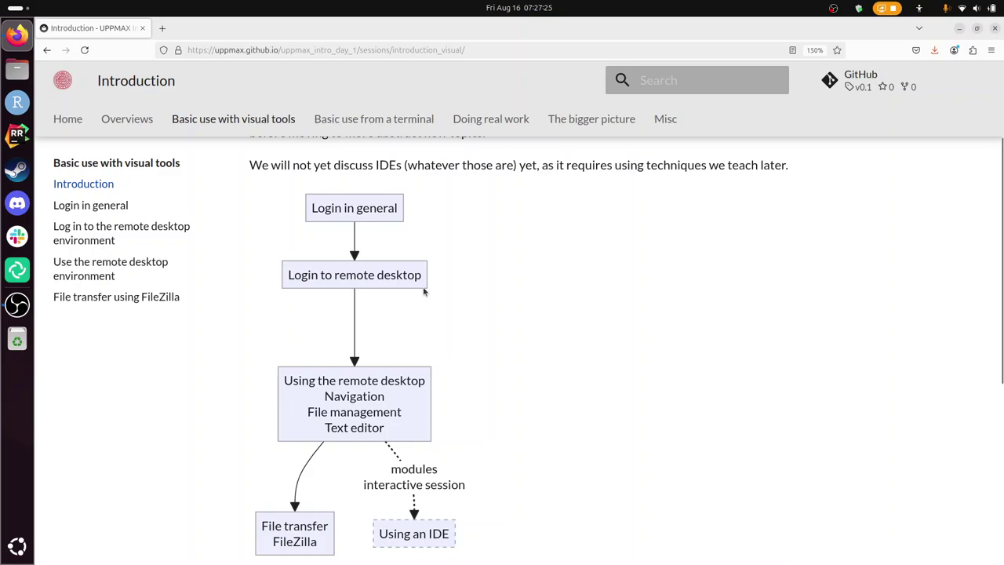
{"action": "scroll", "coordinate": [423, 287], "scroll_direction": "down", "scroll_amount": 5}
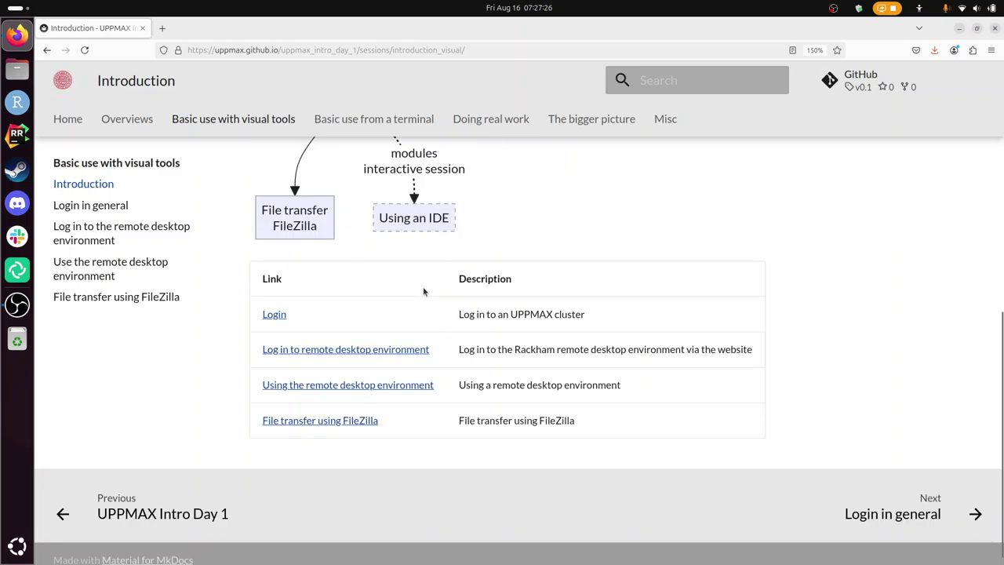
{"action": "left_click", "coordinate": [351, 351]}
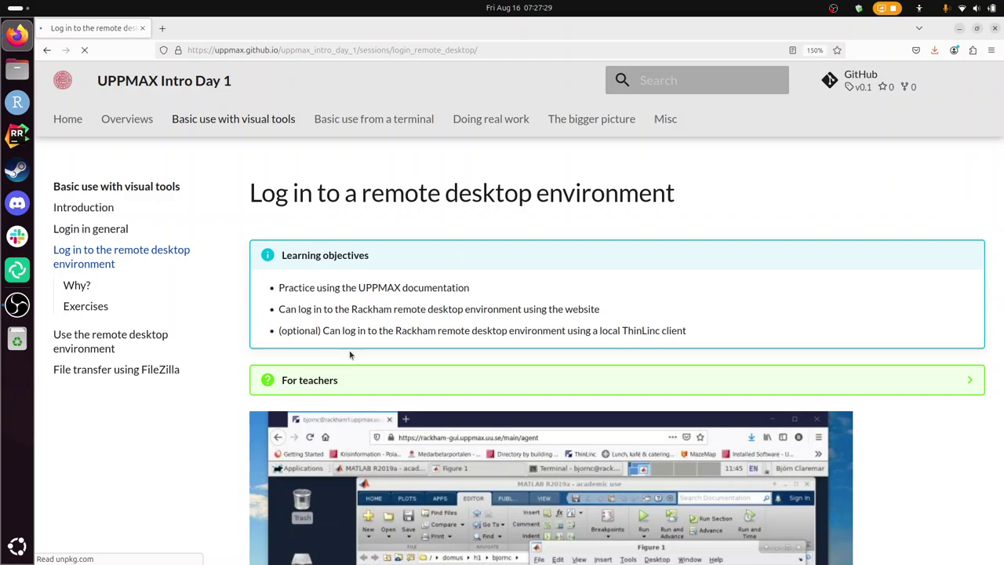
Read through the session to the exercises, highlighting "website" in Exercise 1, "program" in Exercise 2 and the first task's text
{"action": "scroll", "coordinate": [350, 354], "scroll_direction": "down", "scroll_amount": 5}
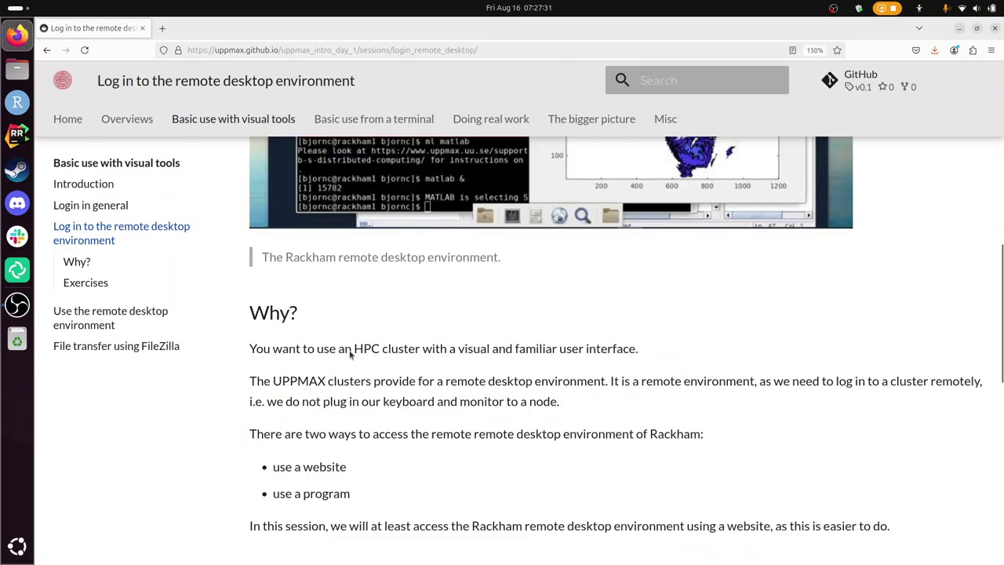
{"action": "scroll", "coordinate": [399, 391], "scroll_direction": "down", "scroll_amount": 3}
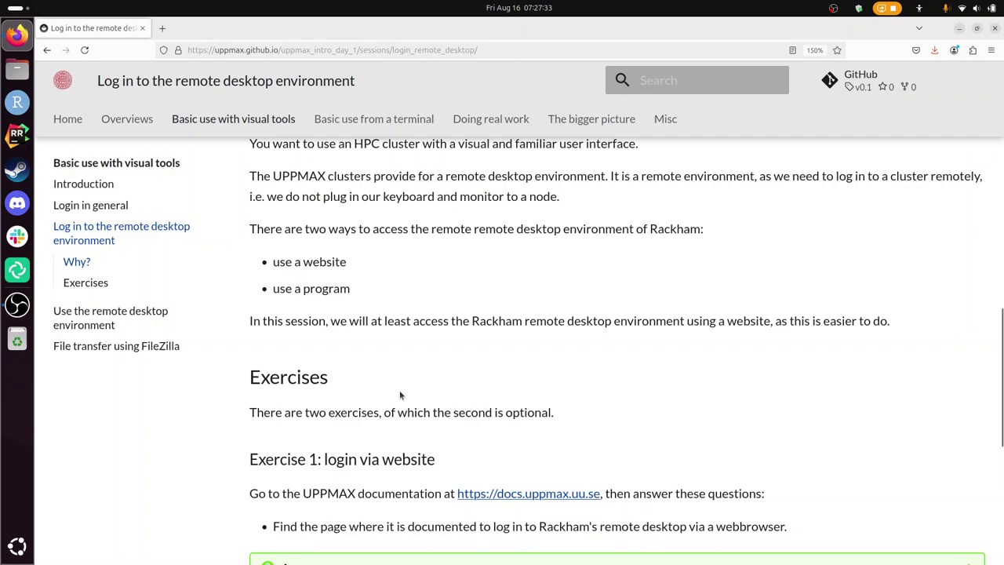
{"action": "scroll", "coordinate": [400, 395], "scroll_direction": "down", "scroll_amount": 5}
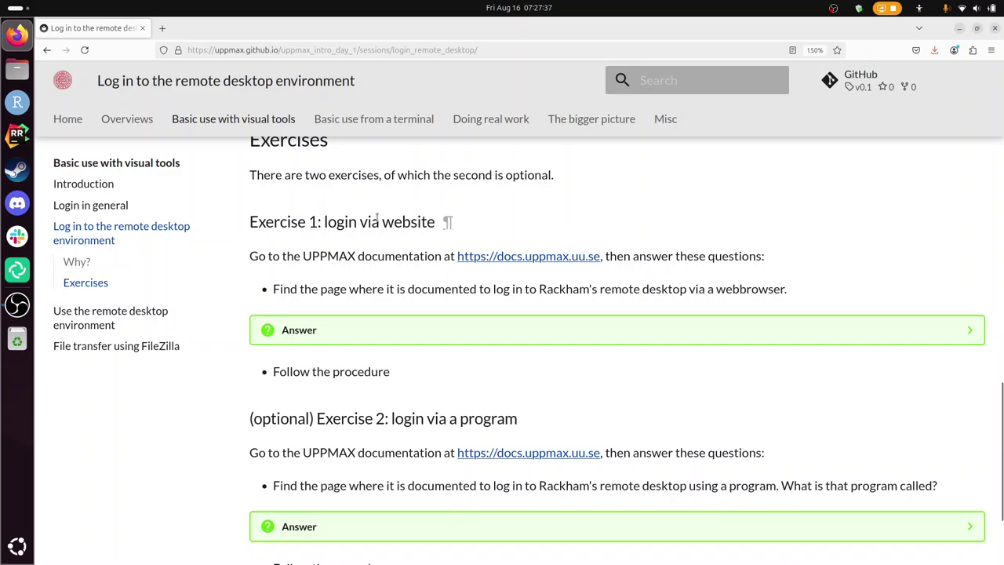
{"action": "double_click", "coordinate": [407, 222]}
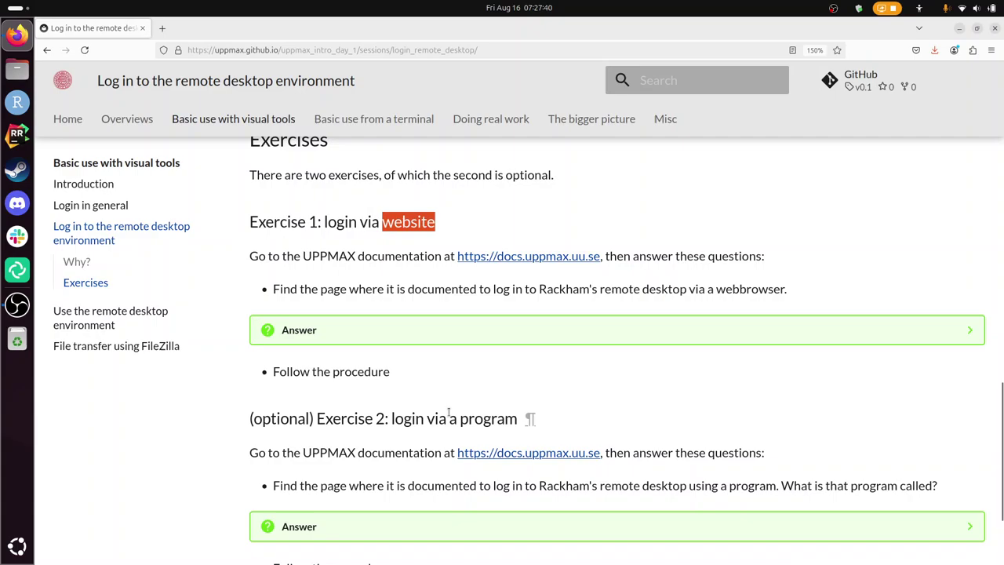
{"action": "double_click", "coordinate": [487, 418]}
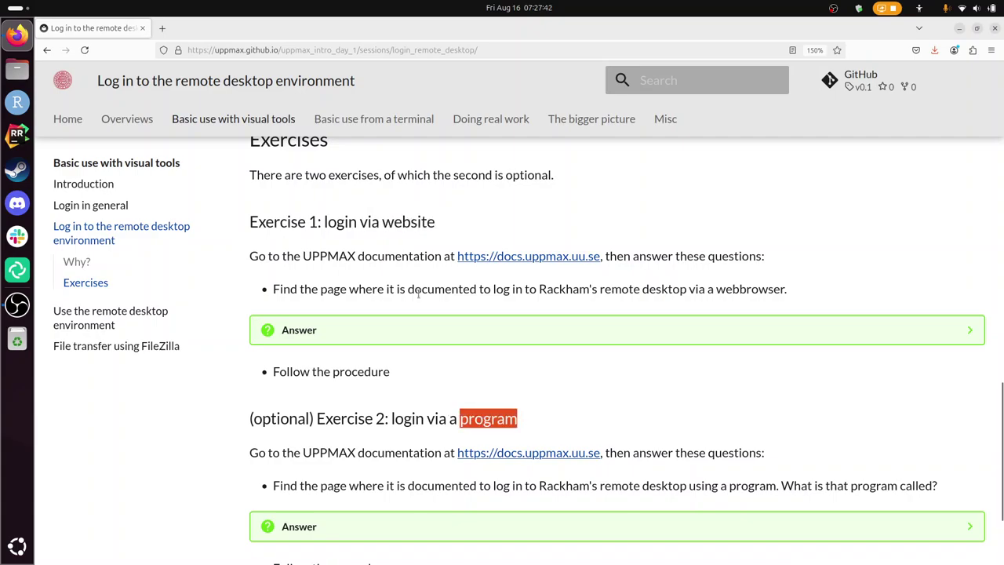
{"action": "left_click_drag", "start_coordinate": [311, 290], "coordinate": [427, 290]}
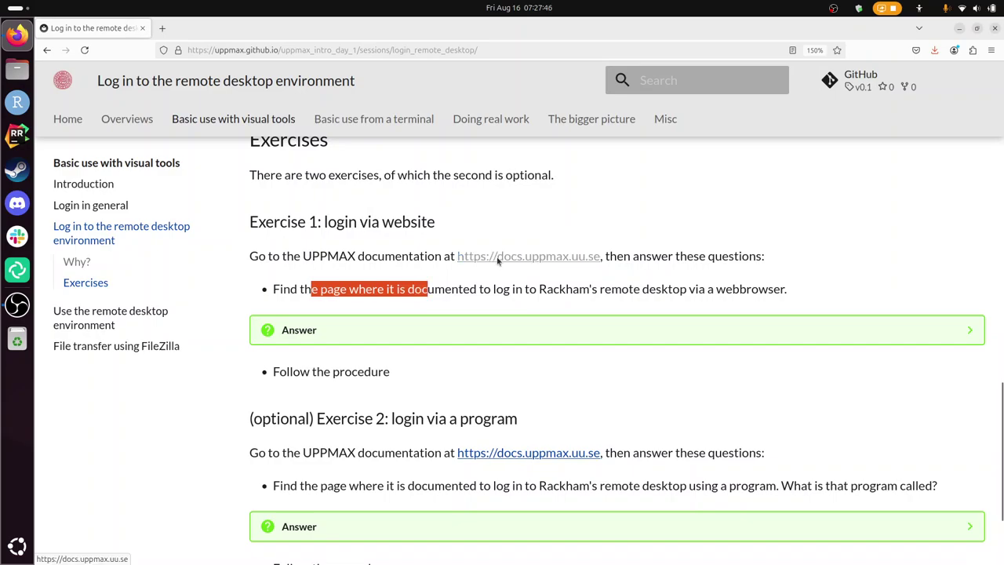
Open the docs.uppmax.uu.se link from Exercise 1 in a new tab and switch to that tab
{"action": "middle_click", "coordinate": [497, 259]}
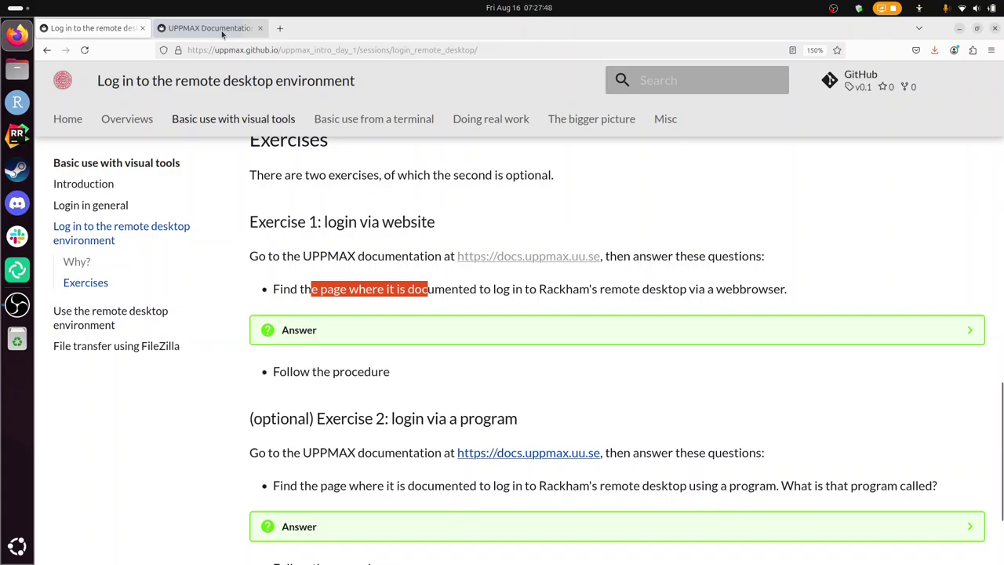
{"action": "left_click_drag", "start_coordinate": [462, 290], "coordinate": [751, 290]}
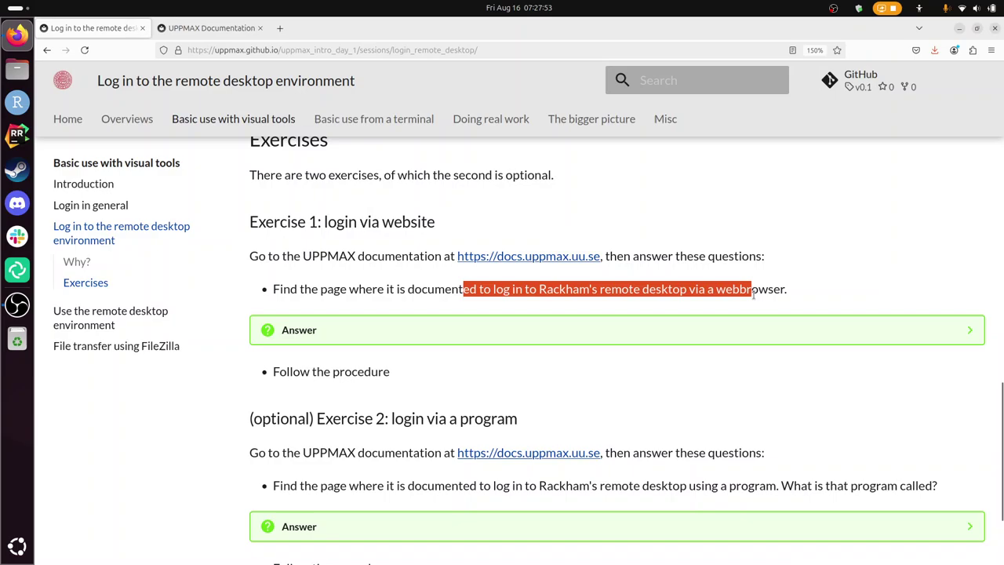
{"action": "key", "text": "ctrl+Tab"}
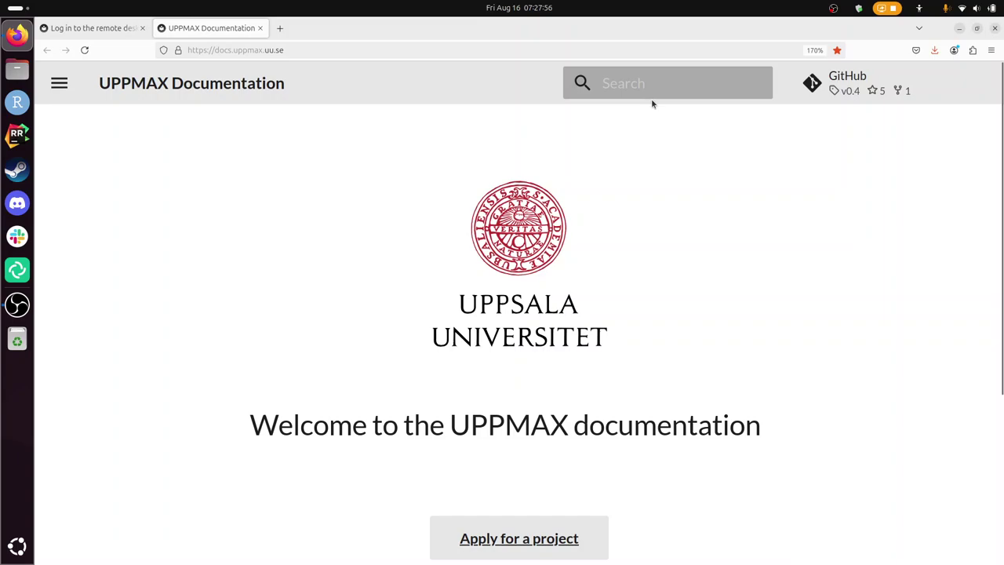
Search the documentation for "rackham remote desktop" and open the procedure on the page "Log in to Rackham's remote desktop via a webbrowser"
{"action": "left_click", "coordinate": [651, 98]}
{"action": "type", "text": "rackham remote desktop"}
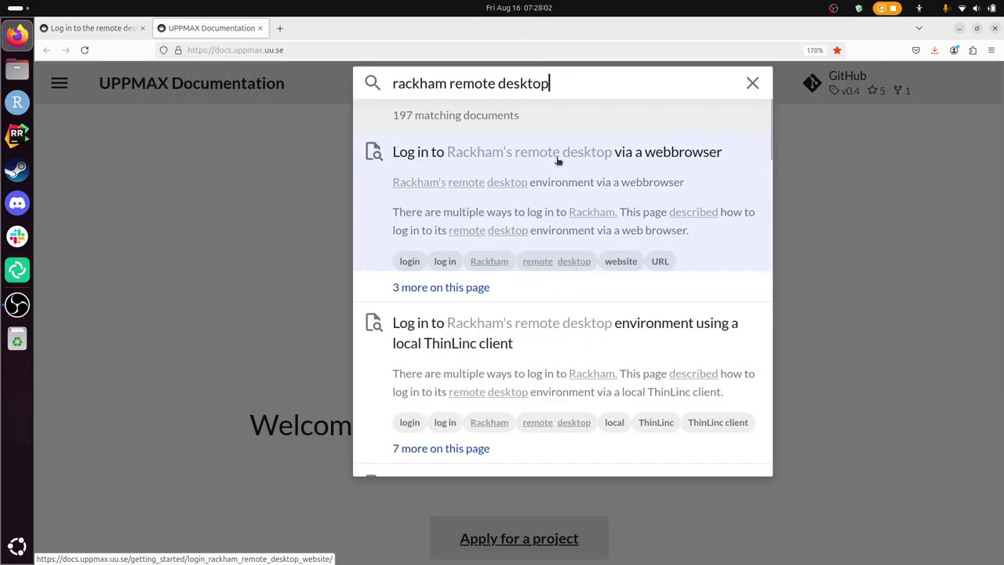
{"action": "left_click", "coordinate": [558, 160]}
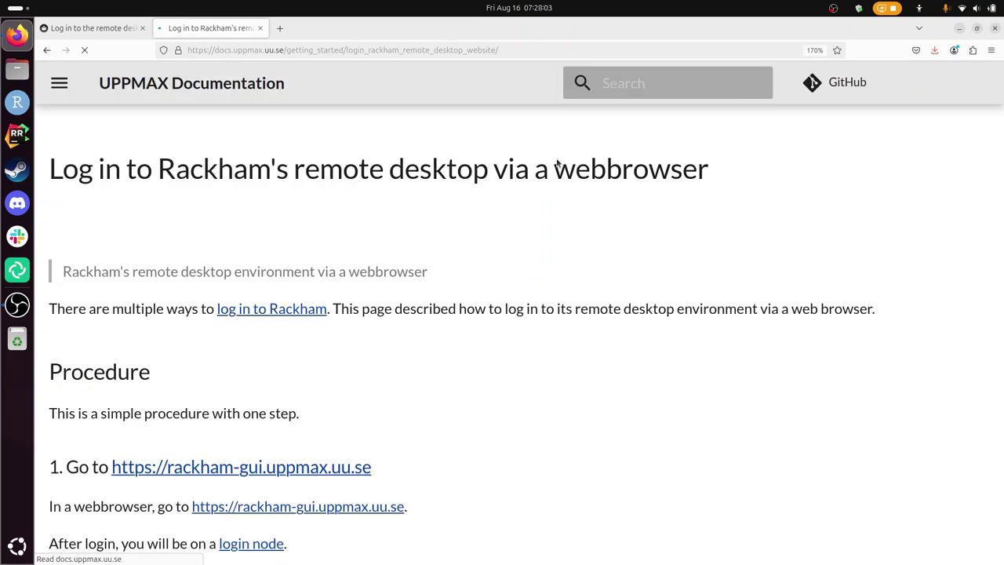
{"action": "scroll", "coordinate": [528, 314], "scroll_direction": "down", "scroll_amount": 2}
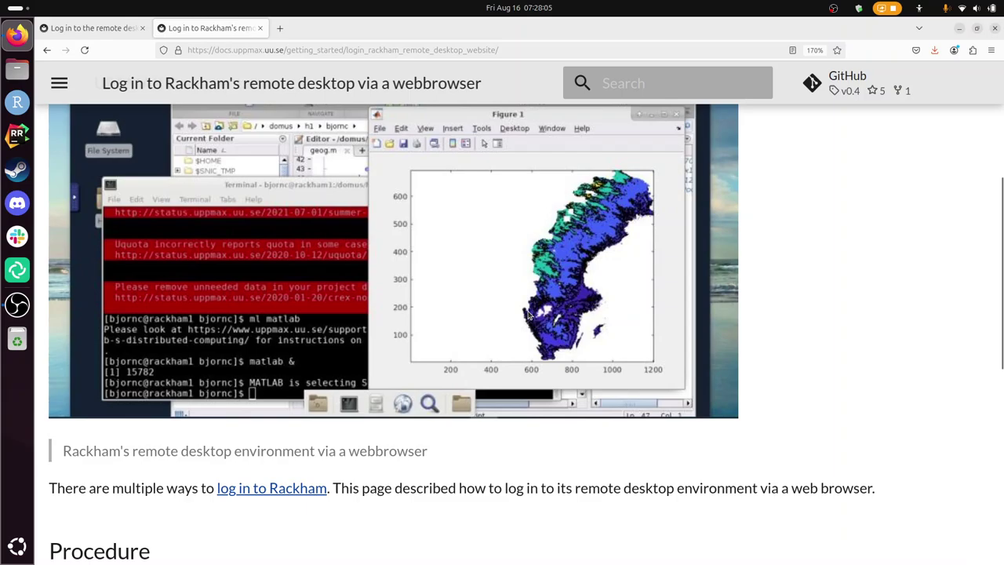
{"action": "scroll", "coordinate": [528, 314], "scroll_direction": "down", "scroll_amount": 5}
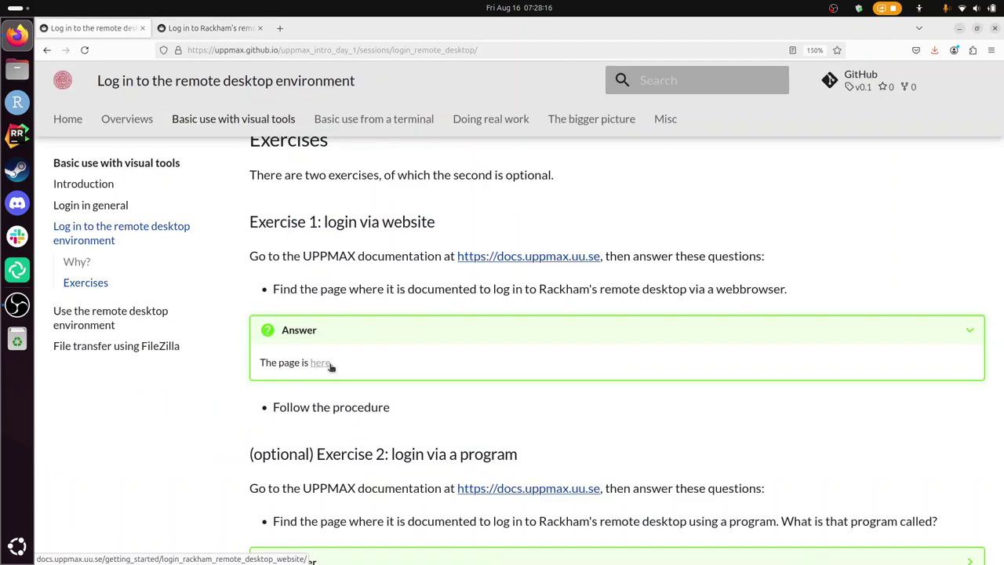
{"action": "left_click_drag", "start_coordinate": [354, 407], "coordinate": [291, 406]}
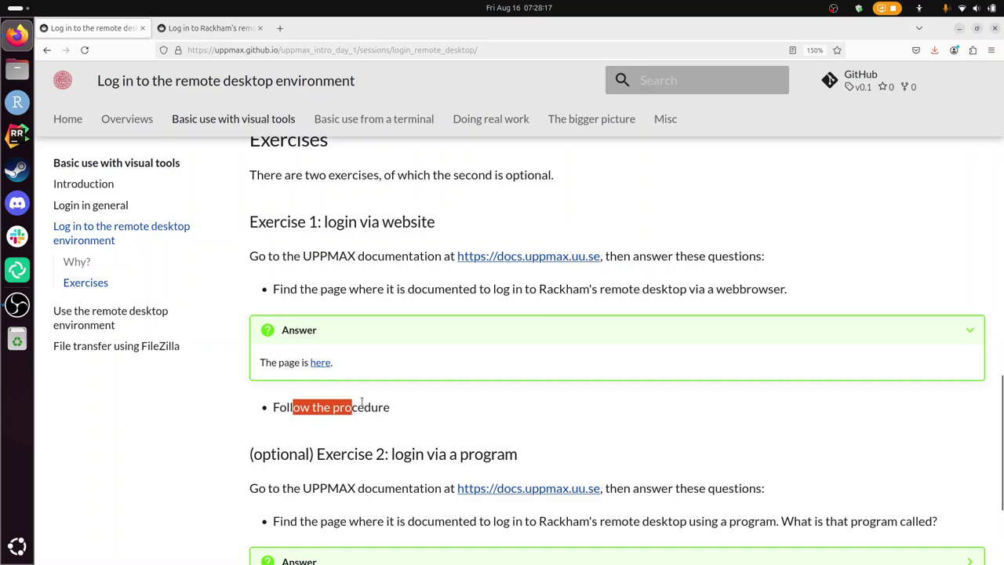
{"action": "left_click", "coordinate": [236, 69]}
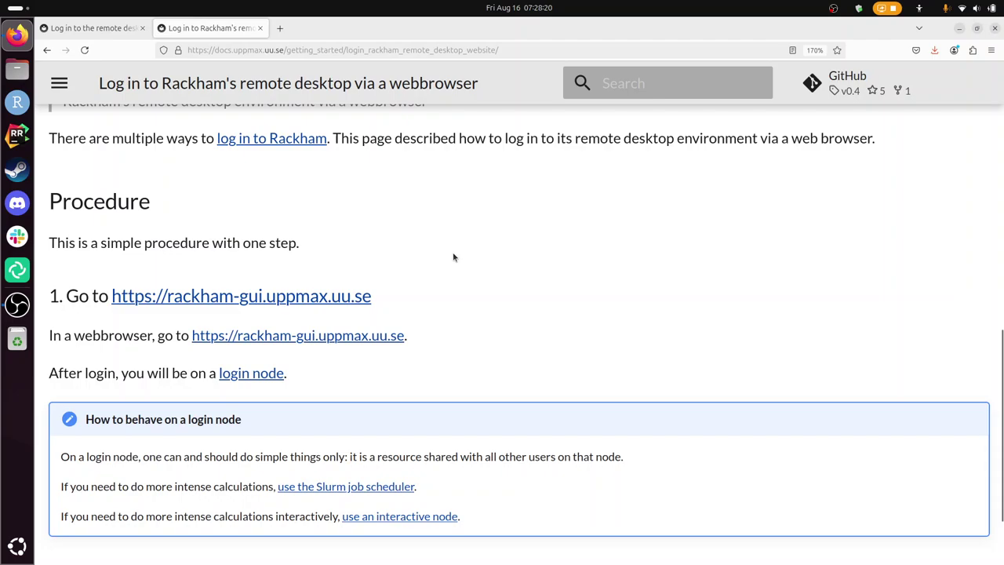
{"action": "scroll", "coordinate": [453, 257], "scroll_direction": "up", "scroll_amount": 1}
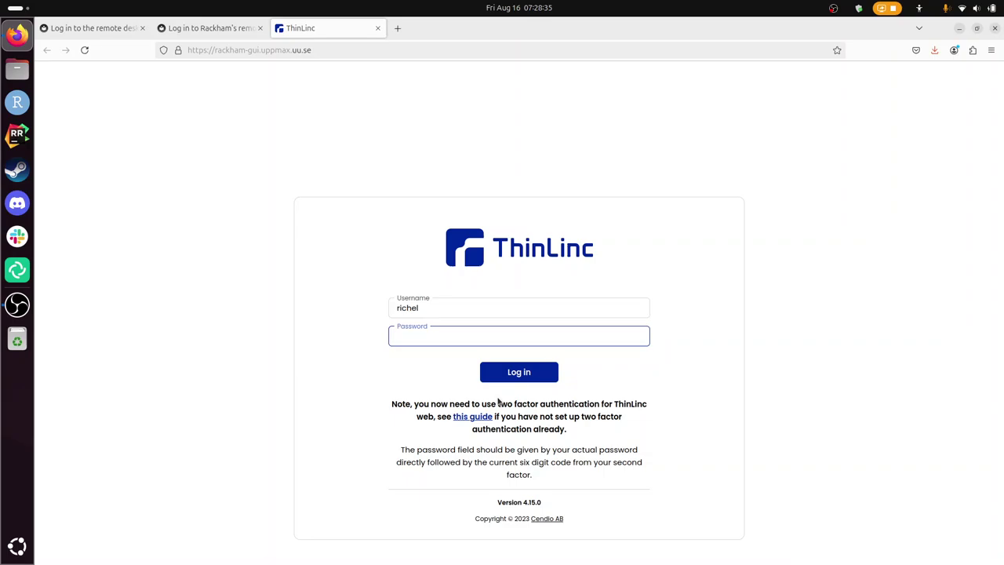
Highlight the two-factor authentication note and log in to ThinLinc with the account password directly followed by the six-digit second-factor code
{"action": "left_click_drag", "start_coordinate": [498, 403], "coordinate": [640, 404]}
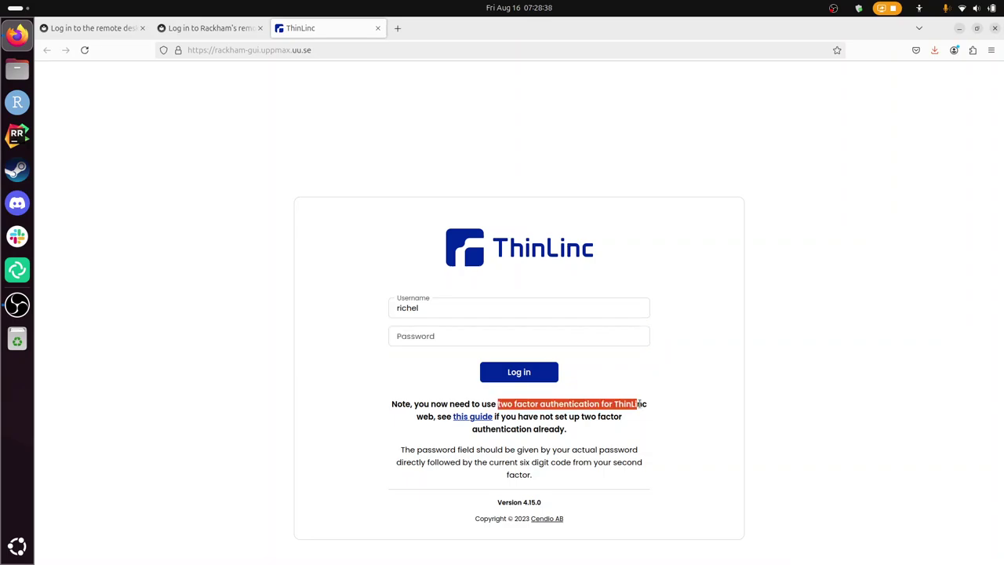
{"action": "left_click_drag", "start_coordinate": [486, 403], "coordinate": [531, 403]}
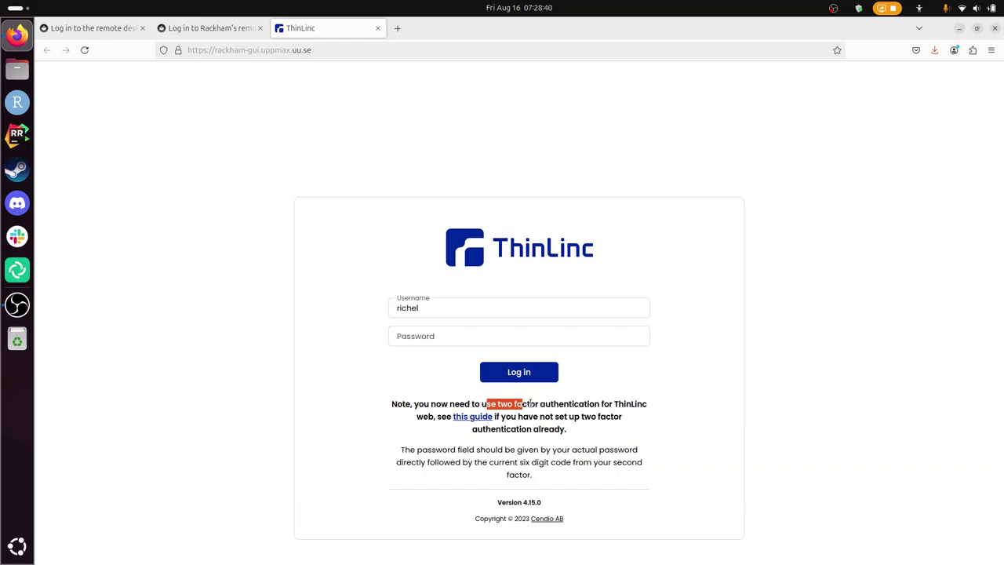
{"action": "left_click", "coordinate": [440, 336]}
{"action": "key", "text": "ctrl+v"}
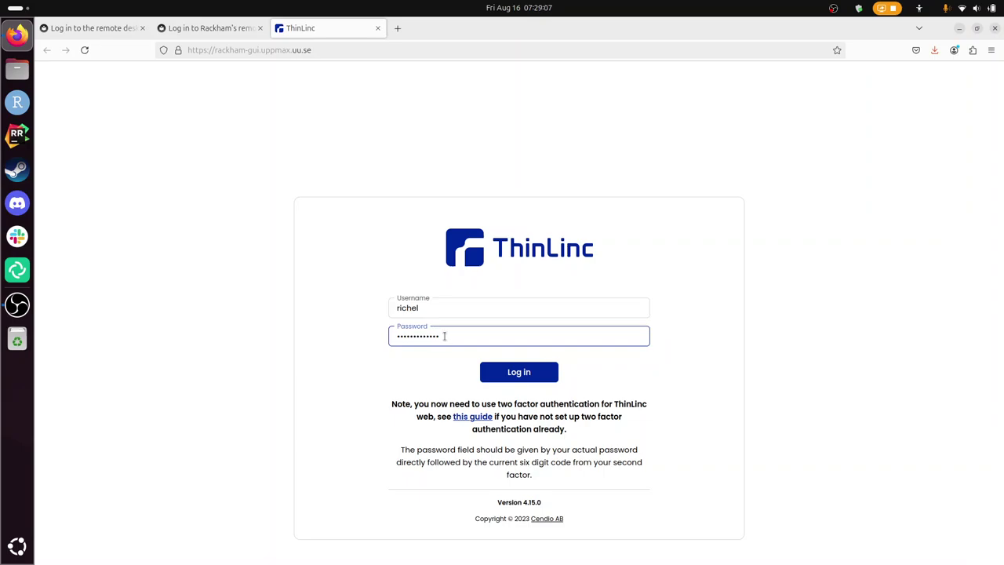
{"action": "type", "text": "•••••"}
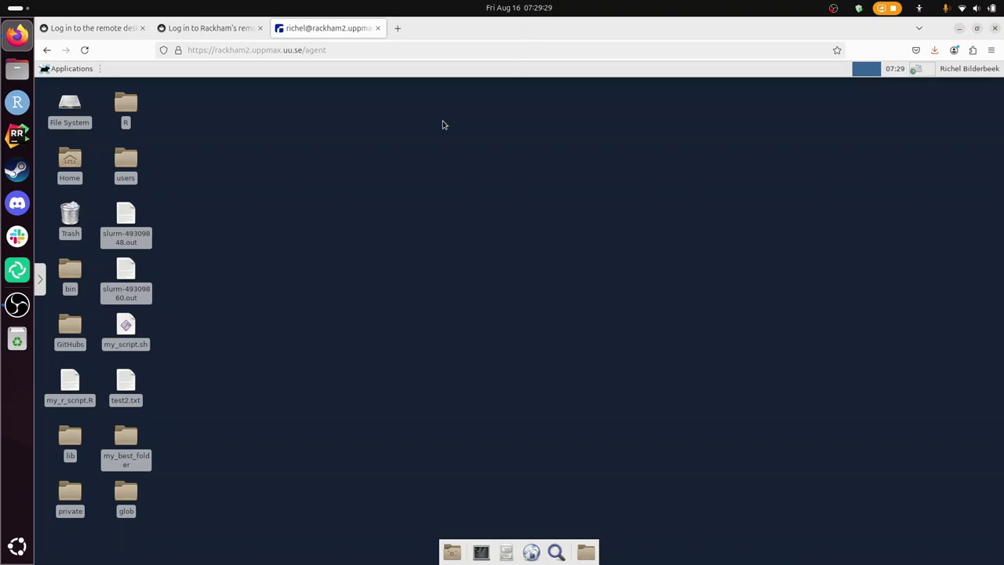
Select my_r_script.R, test2.txt and slurm-49309848.out one after another on the remote desktop
{"action": "left_click", "coordinate": [70, 383]}
{"action": "left_click", "coordinate": [120, 386]}
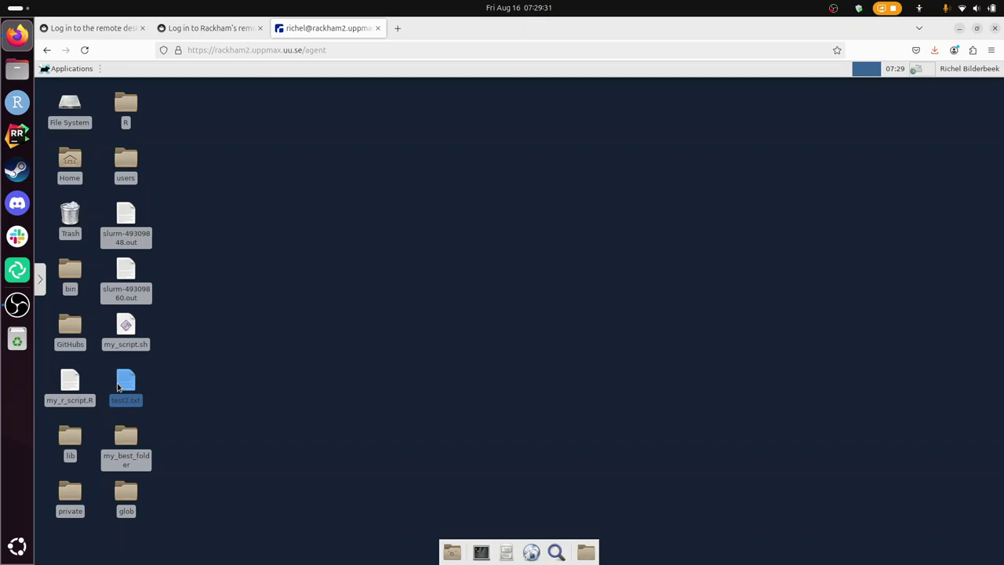
{"action": "left_click", "coordinate": [126, 221]}
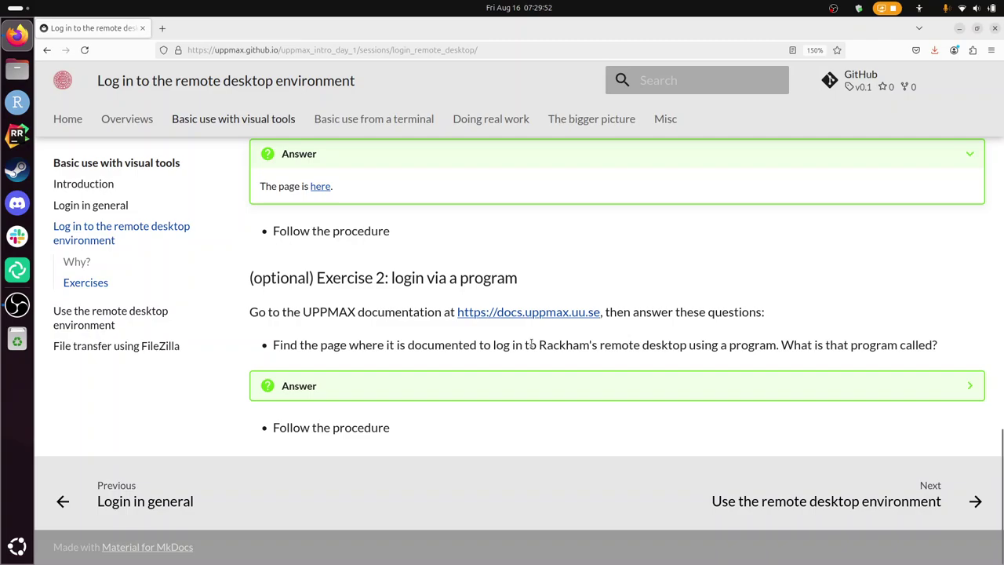
Open the documentation from Exercise 2, search for "rackham remote desktop" and open the local ThinLinc client login procedure
{"action": "left_click", "coordinate": [538, 313]}
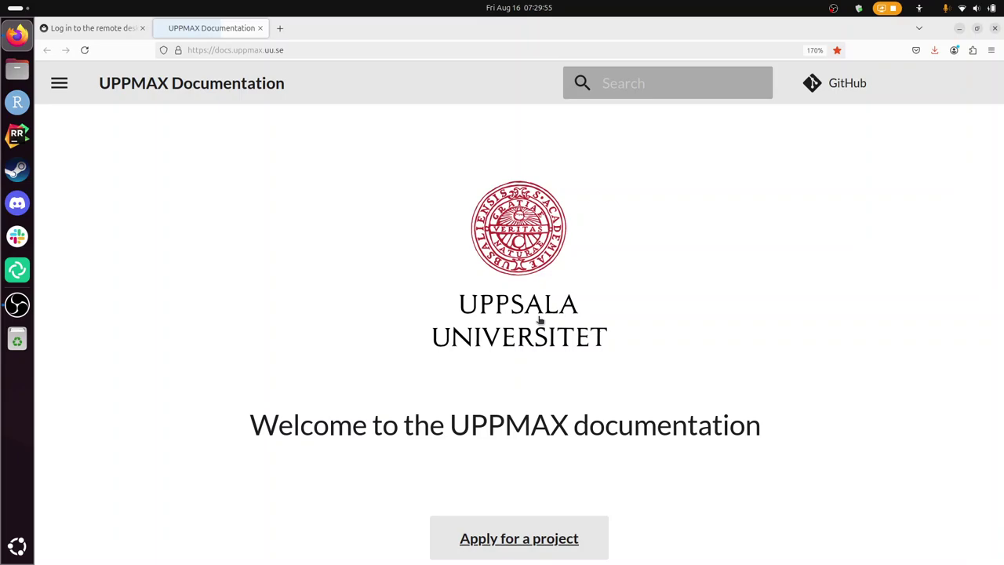
{"action": "type", "text": "s"}
{"action": "type", "text": "rackham remote desktop"}
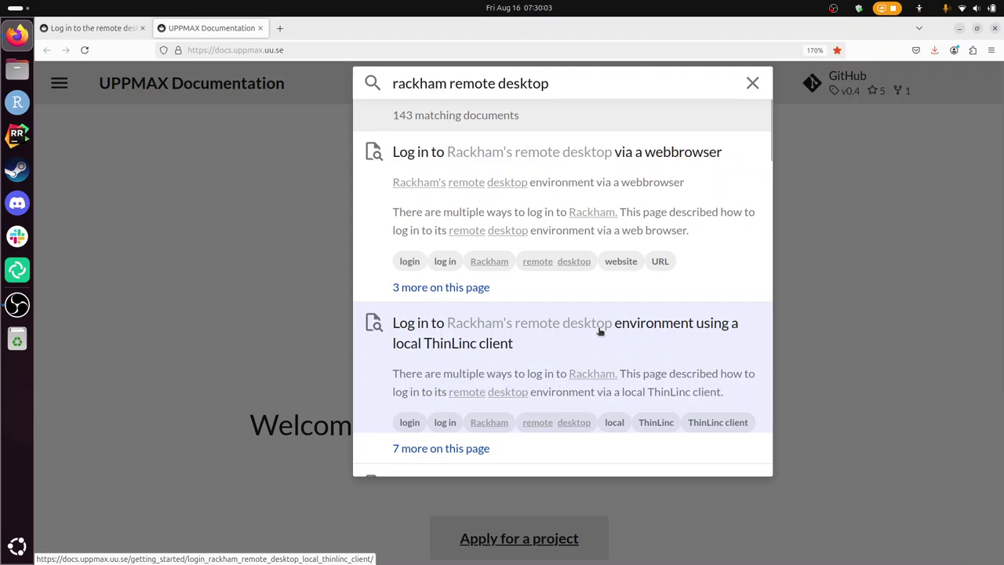
{"action": "left_click", "coordinate": [599, 331]}
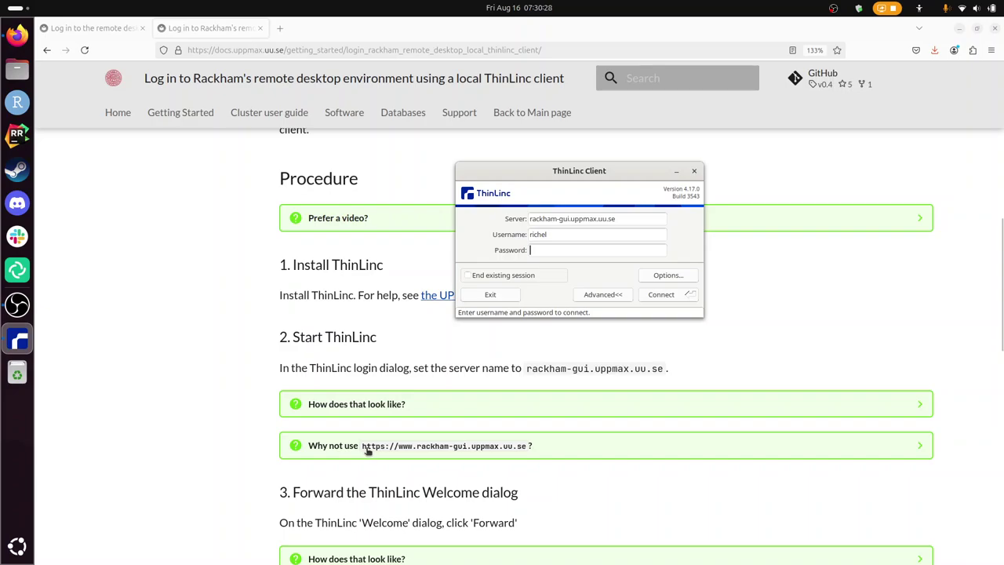
{"action": "scroll", "coordinate": [746, 388], "scroll_direction": "down", "scroll_amount": 2}
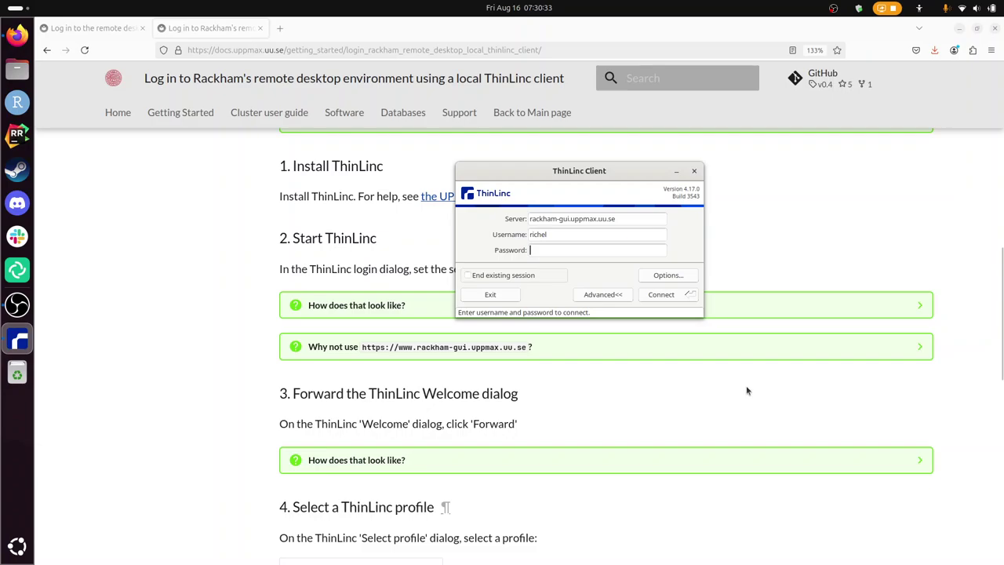